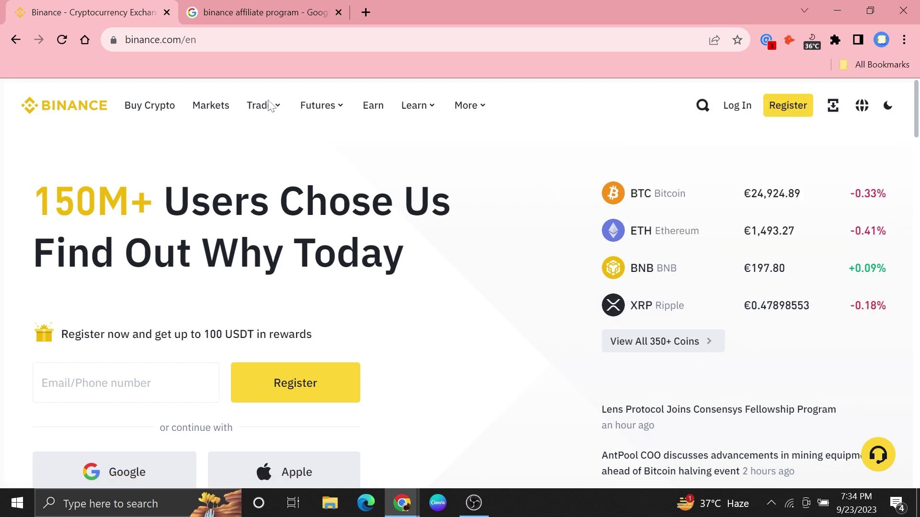
- Open the 'Join the Binance Affiliate Program' result from the 'binance affiliate program' Google results
{"action": "left_click_drag", "start_coordinate": [195, 40], "coordinate": [125, 39]}
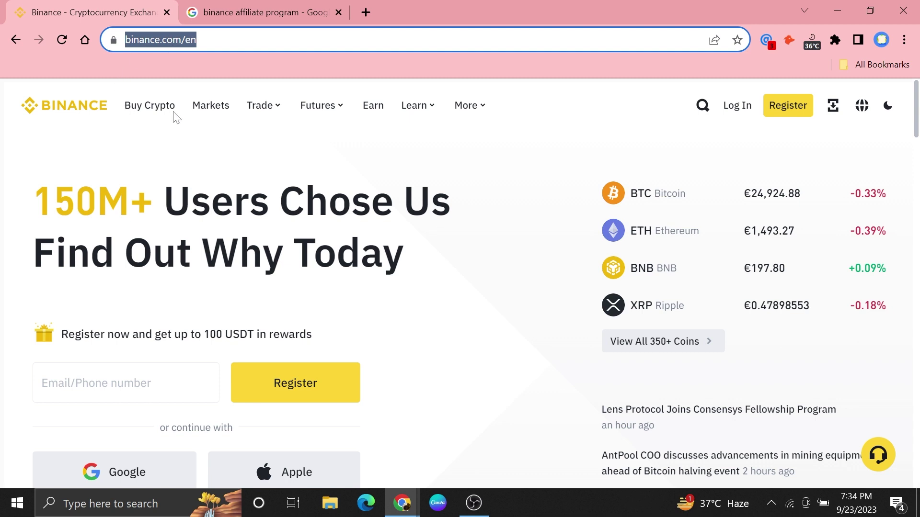
{"action": "left_click", "coordinate": [262, 4]}
{"action": "left_click_drag", "start_coordinate": [317, 115], "coordinate": [190, 120]}
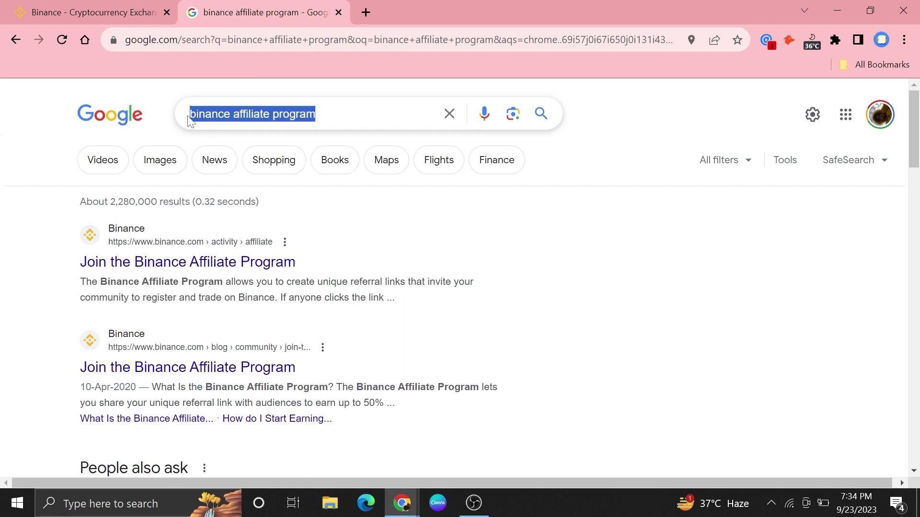
{"action": "left_click", "coordinate": [185, 262]}
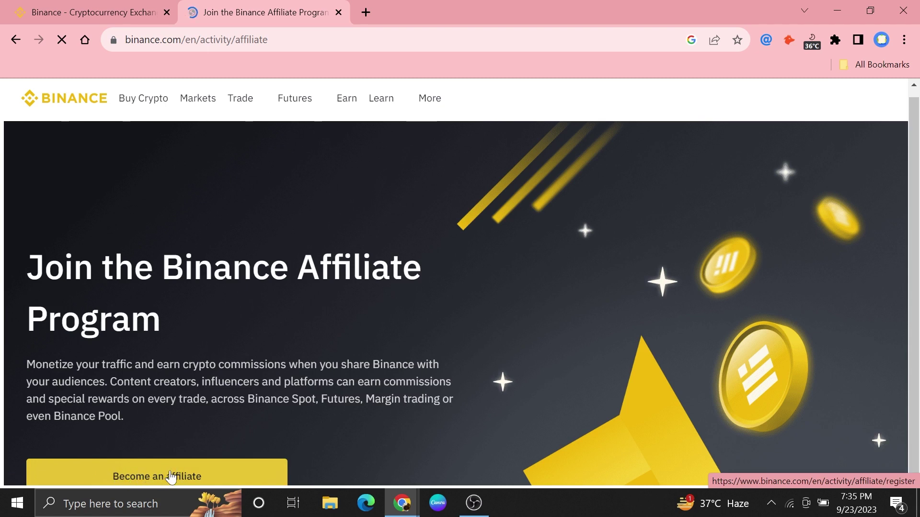
- Choose Become an affiliate on the Binance Affiliate Program page to reach the Log In page
{"action": "left_click", "coordinate": [170, 477]}
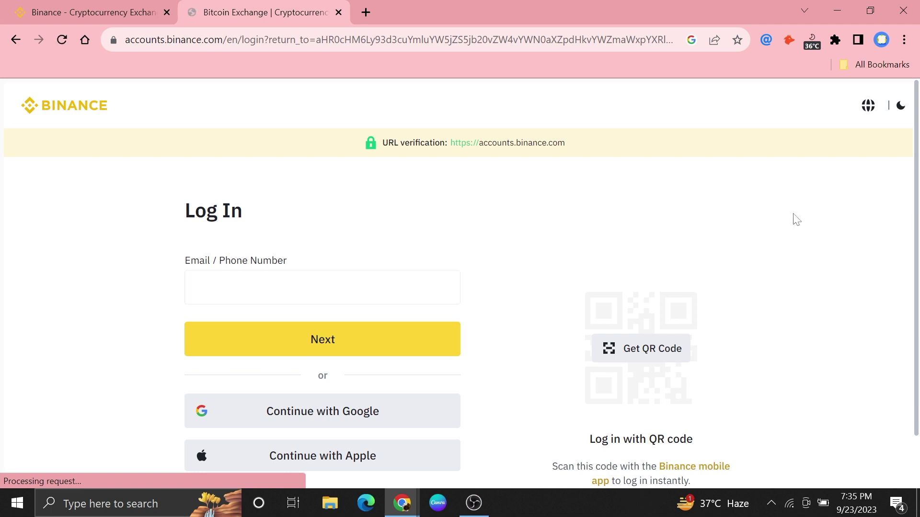
{"action": "scroll", "coordinate": [735, 220], "scroll_direction": "down", "scroll_amount": 1}
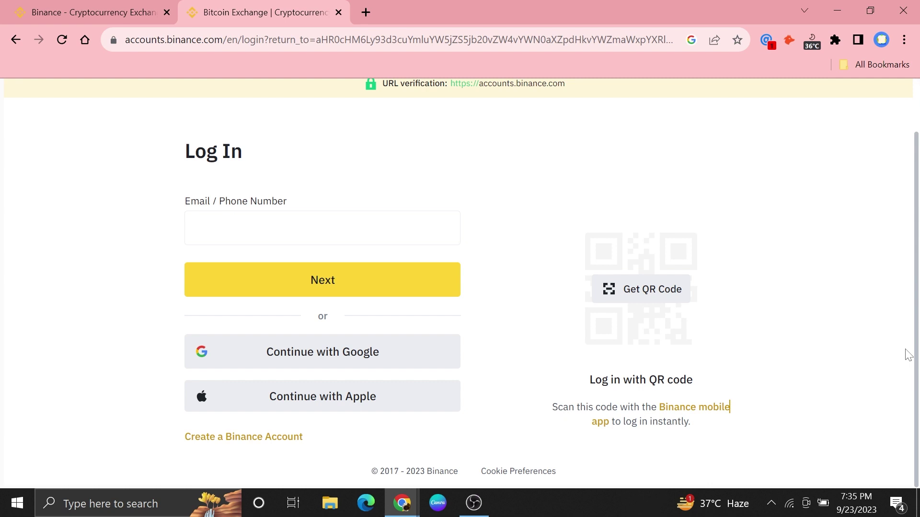
{"action": "scroll", "coordinate": [907, 353], "scroll_direction": "up", "scroll_amount": 1}
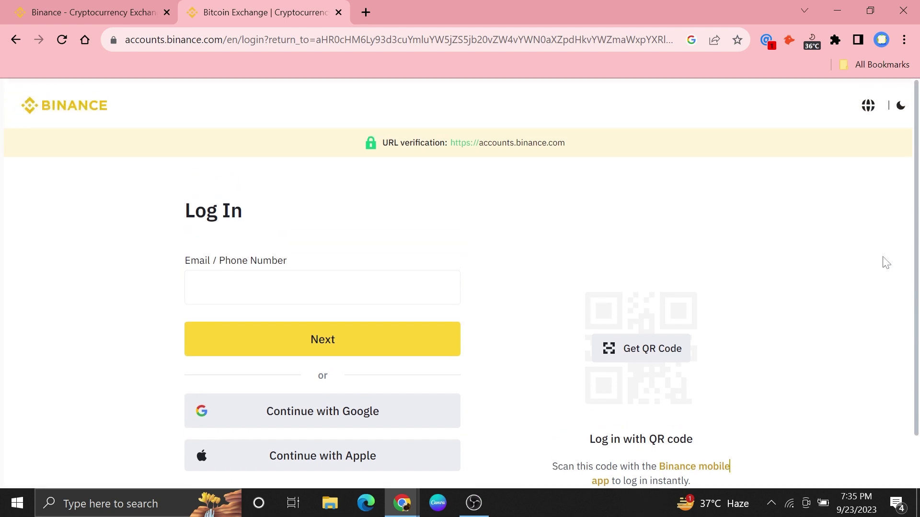